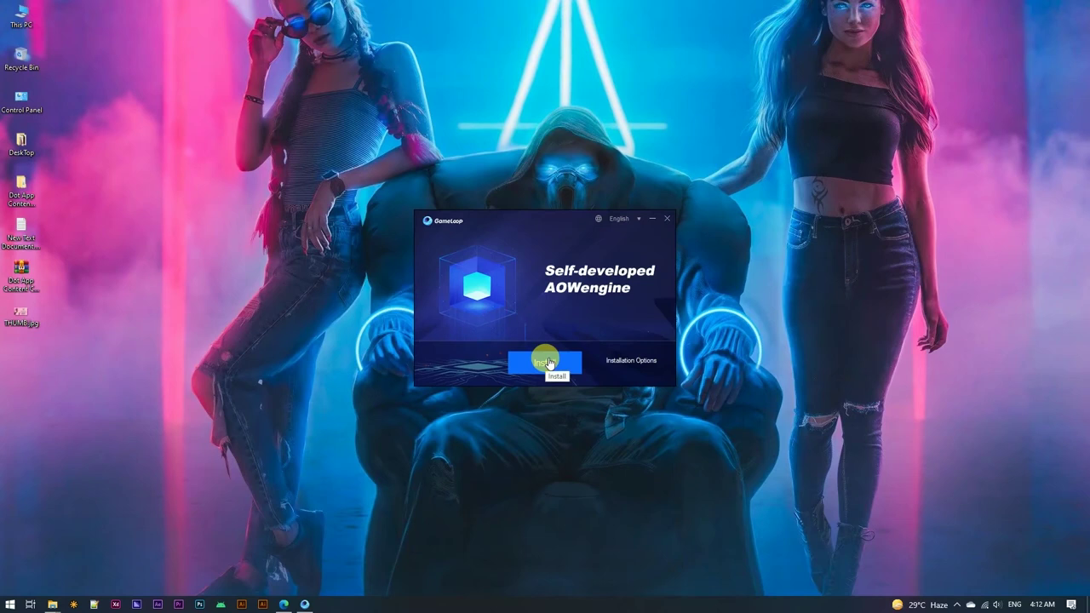
# Start the GameLoop installation from the open installer
pyautogui.click(544, 362)
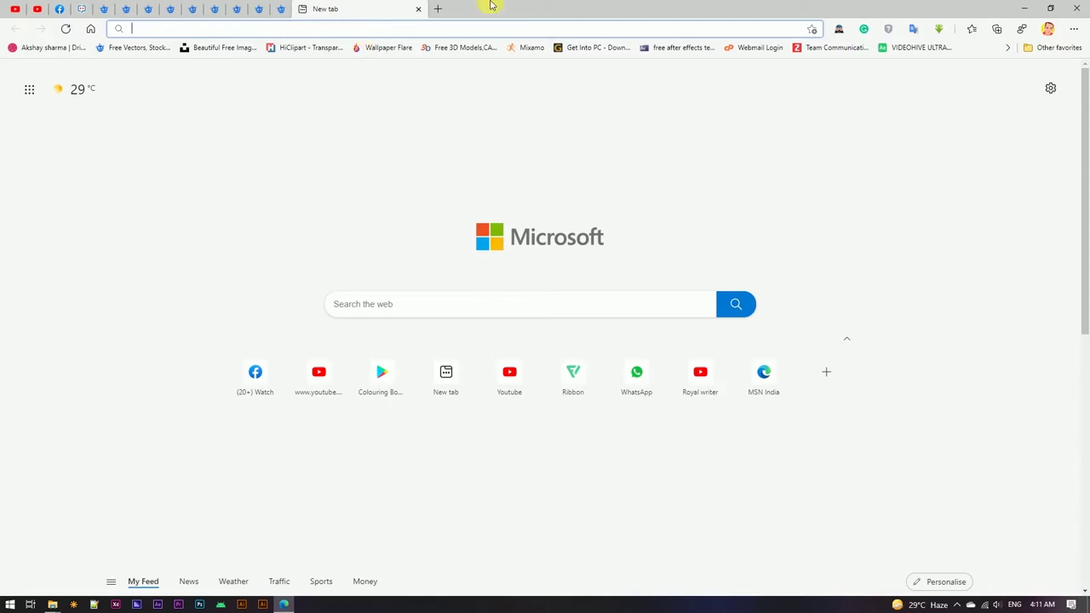
# Search the web for "gaming loop"
pyautogui.write('gam')
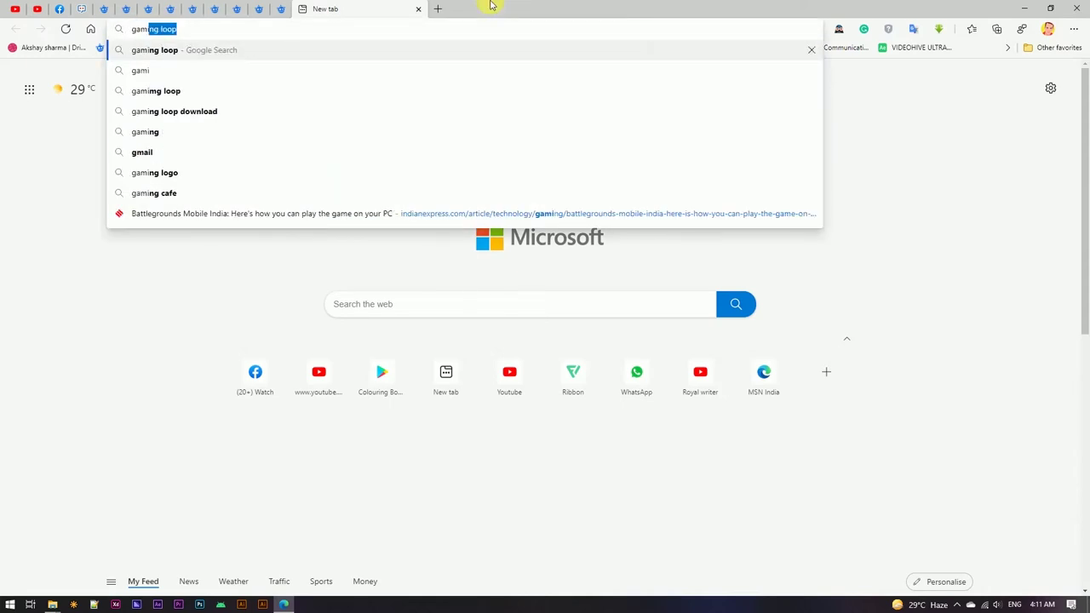
pyautogui.write('i')
pyautogui.press('Return')
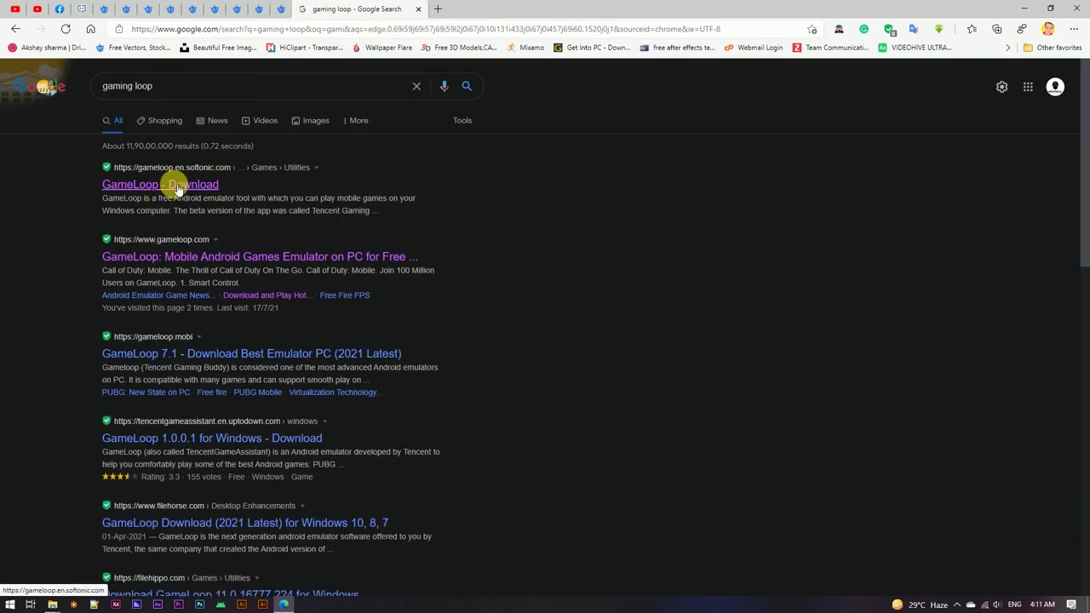
# Open the official gameloop.com search result in a new browser tab and switch to it
pyautogui.click(186, 257)
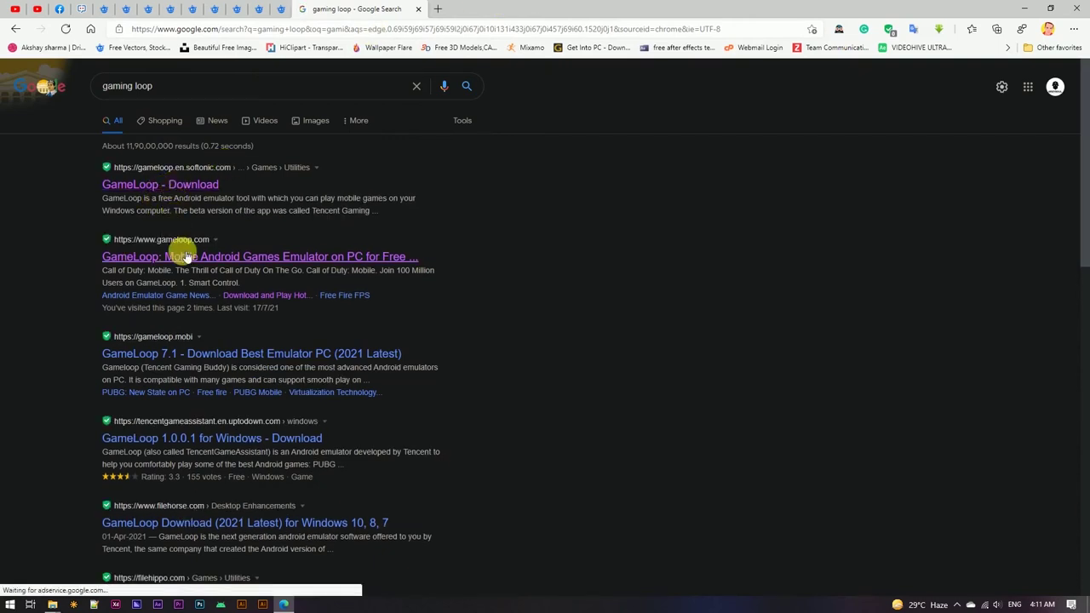
pyautogui.rightClick(194, 255)
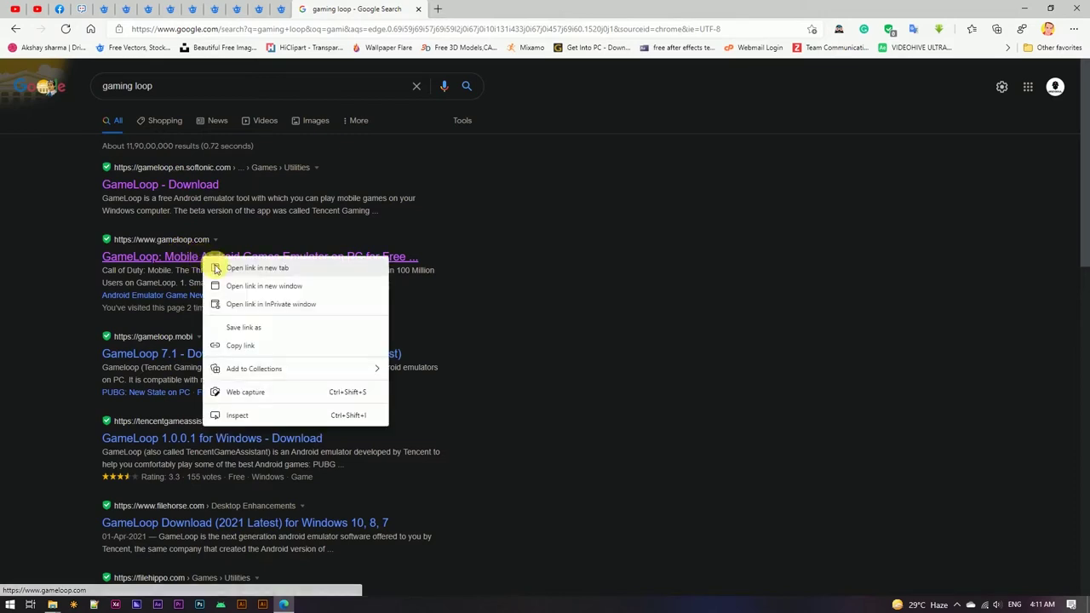
pyautogui.click(215, 264)
pyautogui.click(477, 9)
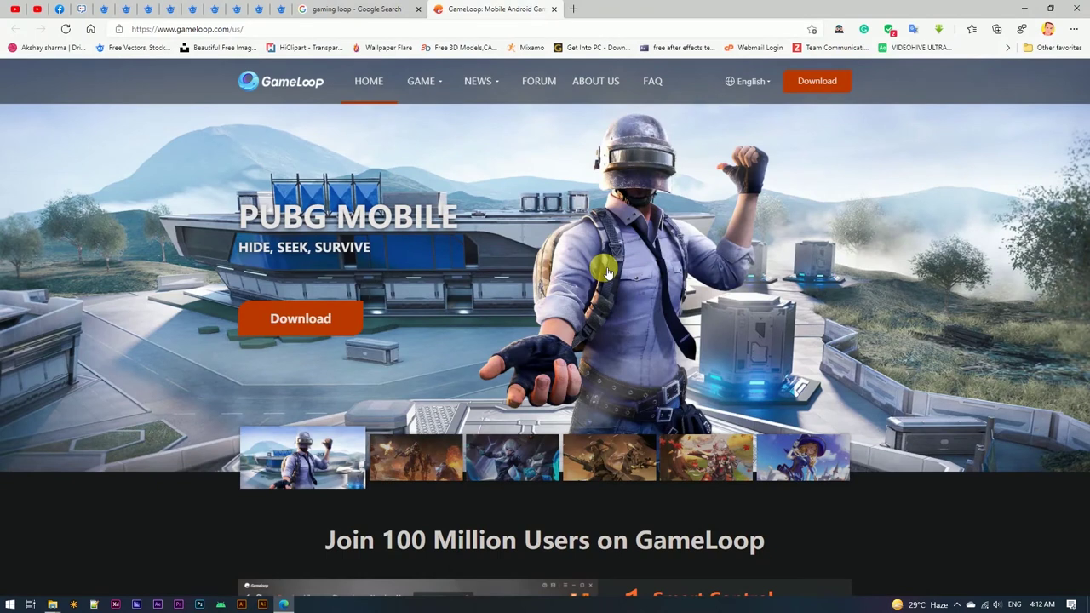
# Download the GameLoop installer from the website and launch the downloaded file
pyautogui.click(824, 81)
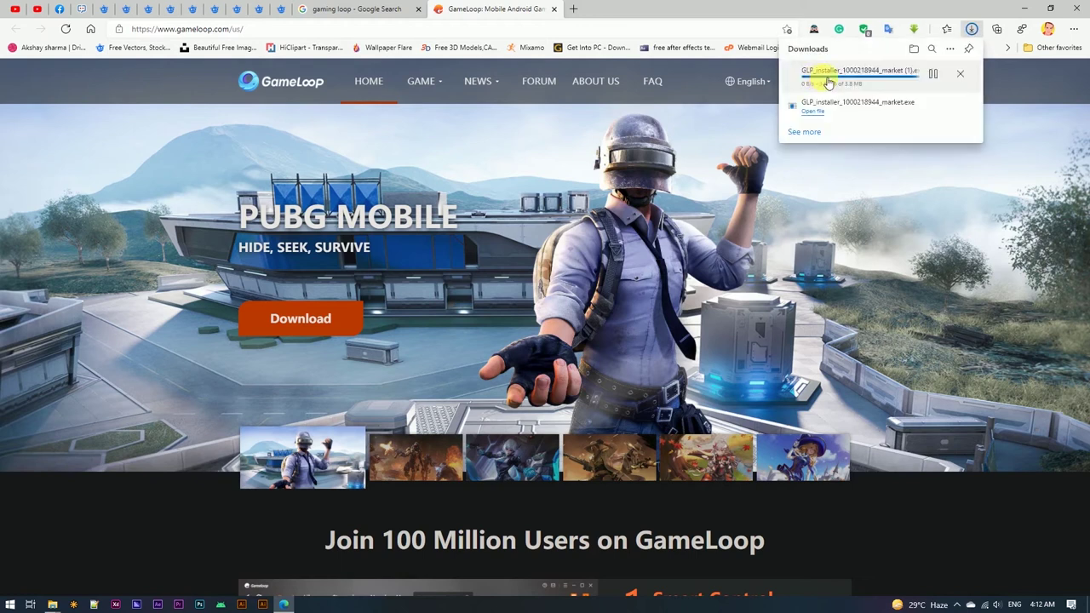
pyautogui.click(848, 75)
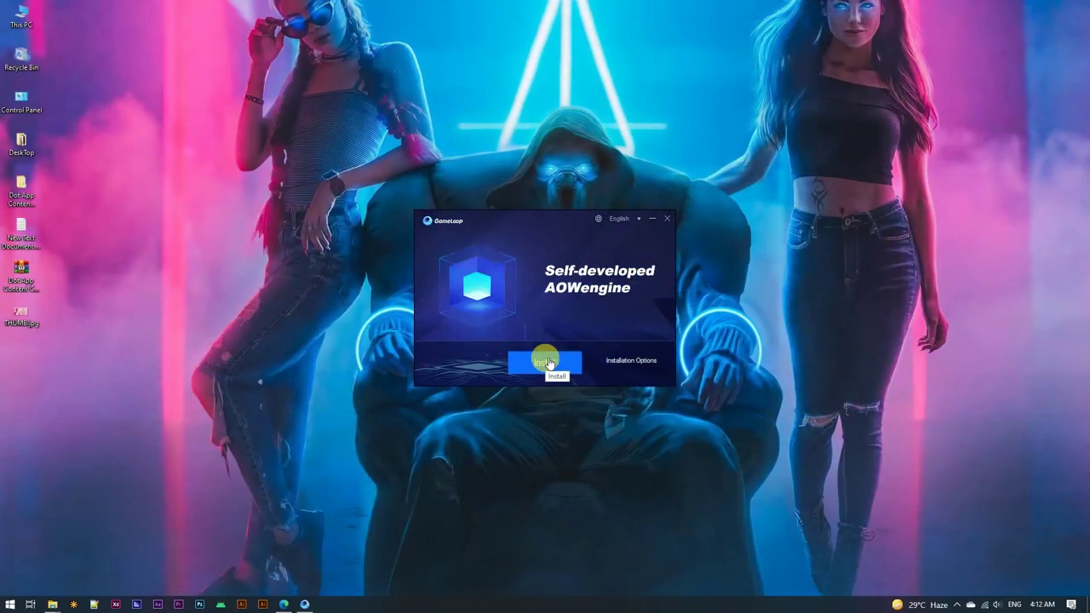
# Try to install GameLoop without a VPN connection, and close the installer
pyautogui.click(546, 361)
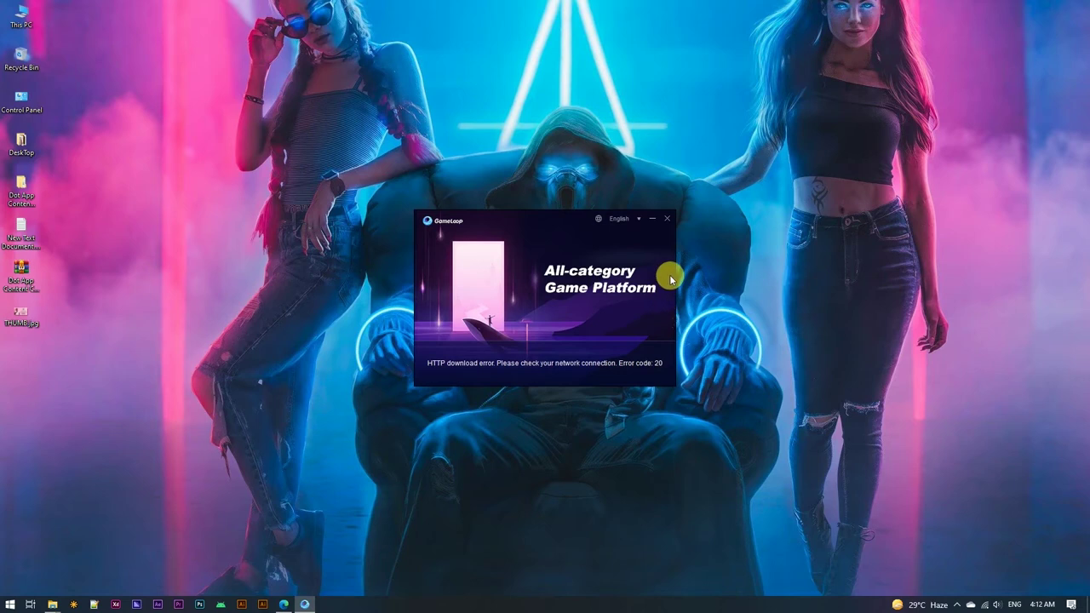
pyautogui.click(669, 221)
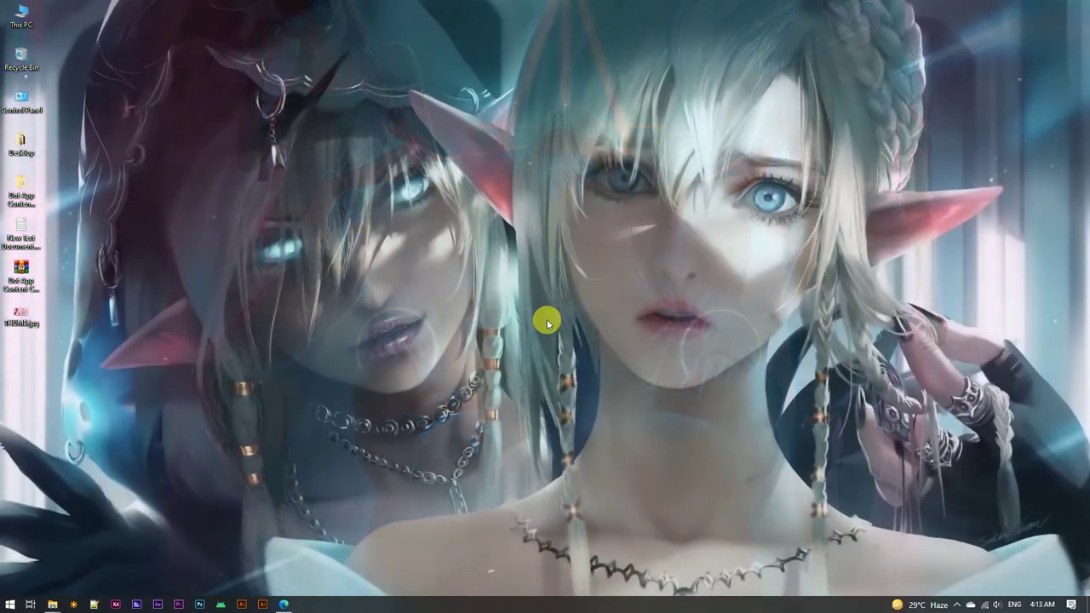
pyautogui.rightClick(557, 208)
pyautogui.click(572, 277)
pyautogui.rightClick(572, 277)
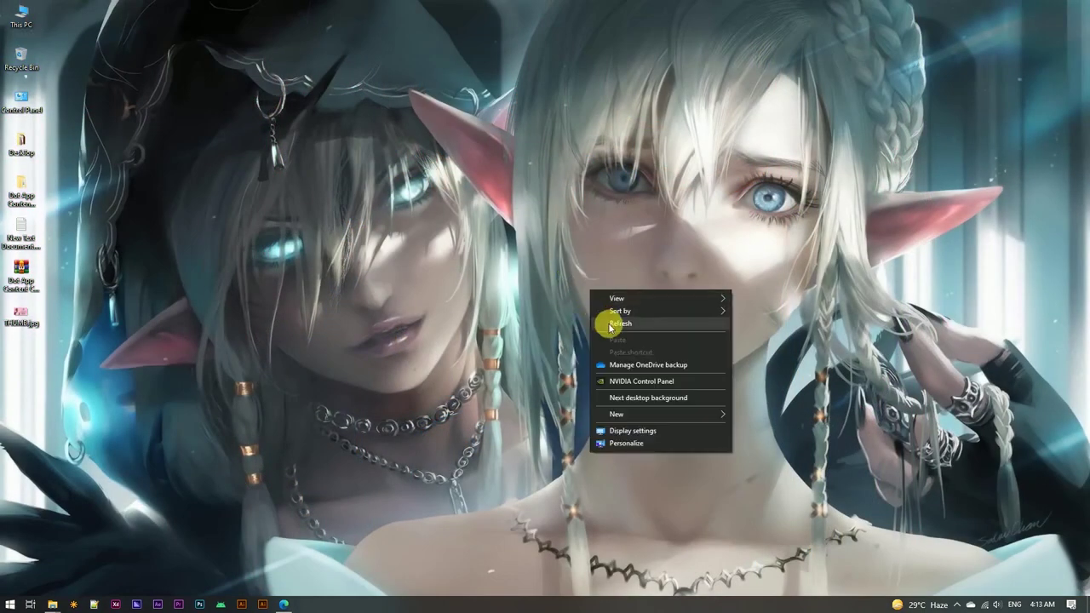
pyautogui.click(606, 316)
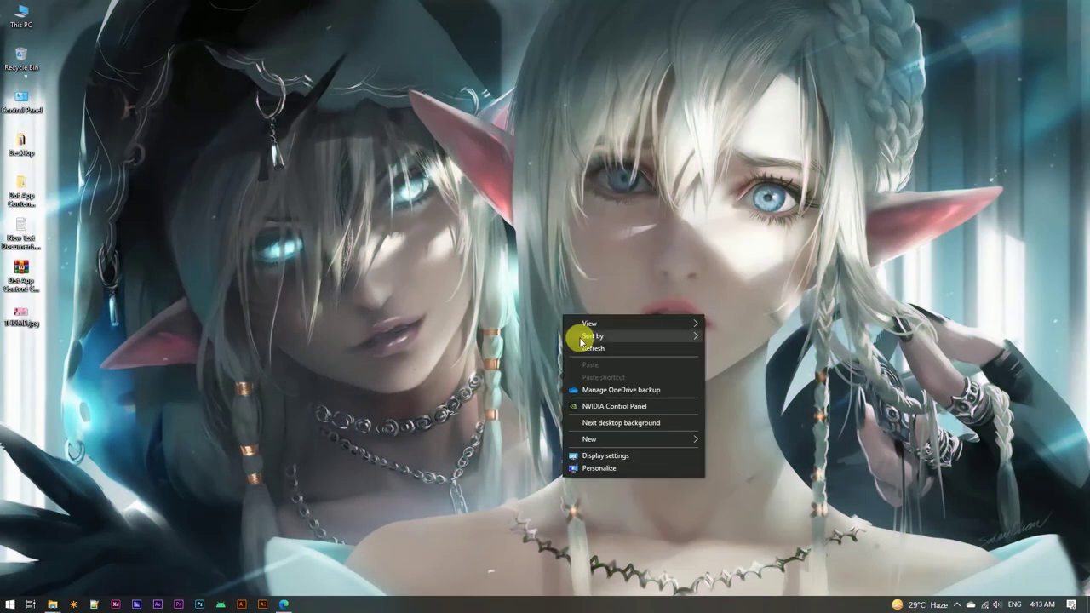
pyautogui.click(576, 332)
pyautogui.rightClick(563, 326)
pyautogui.click(589, 361)
pyautogui.rightClick(564, 327)
pyautogui.click(587, 361)
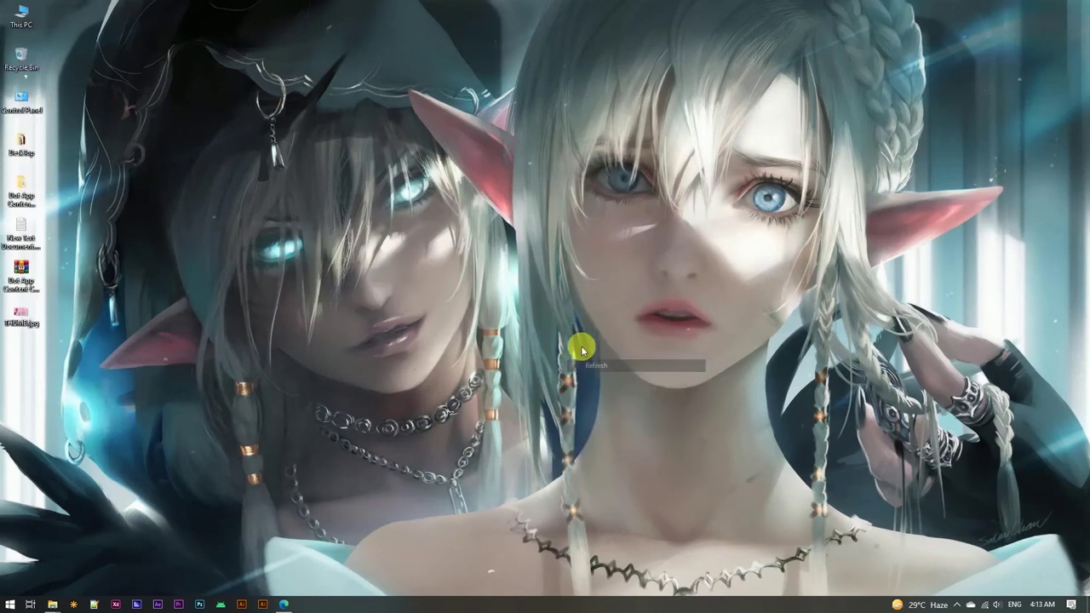
pyautogui.rightClick(564, 327)
pyautogui.click(587, 361)
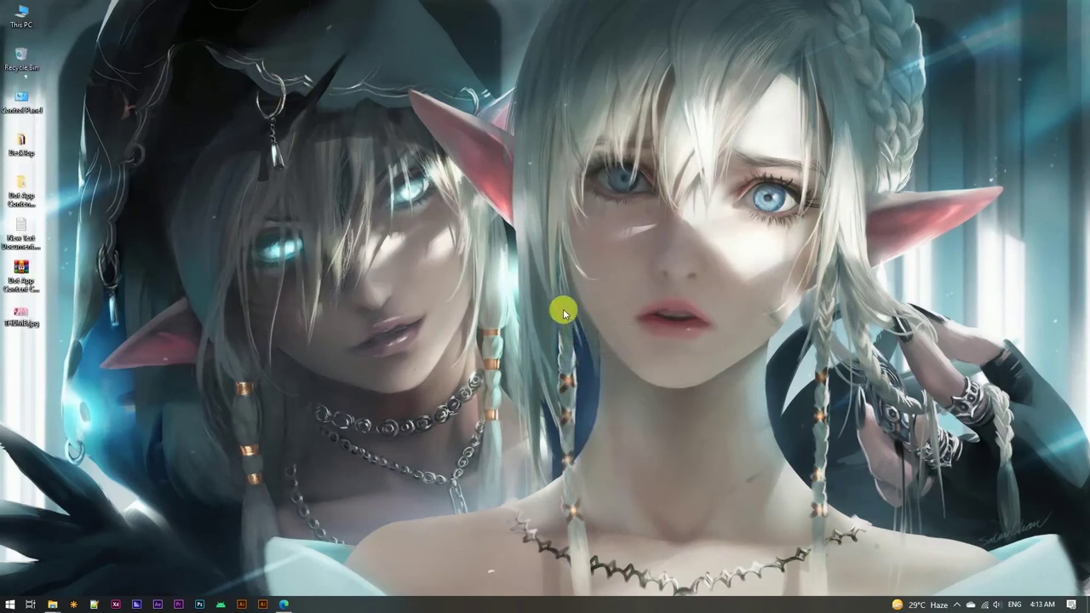
pyautogui.rightClick(562, 309)
pyautogui.click(582, 341)
pyautogui.rightClick(576, 326)
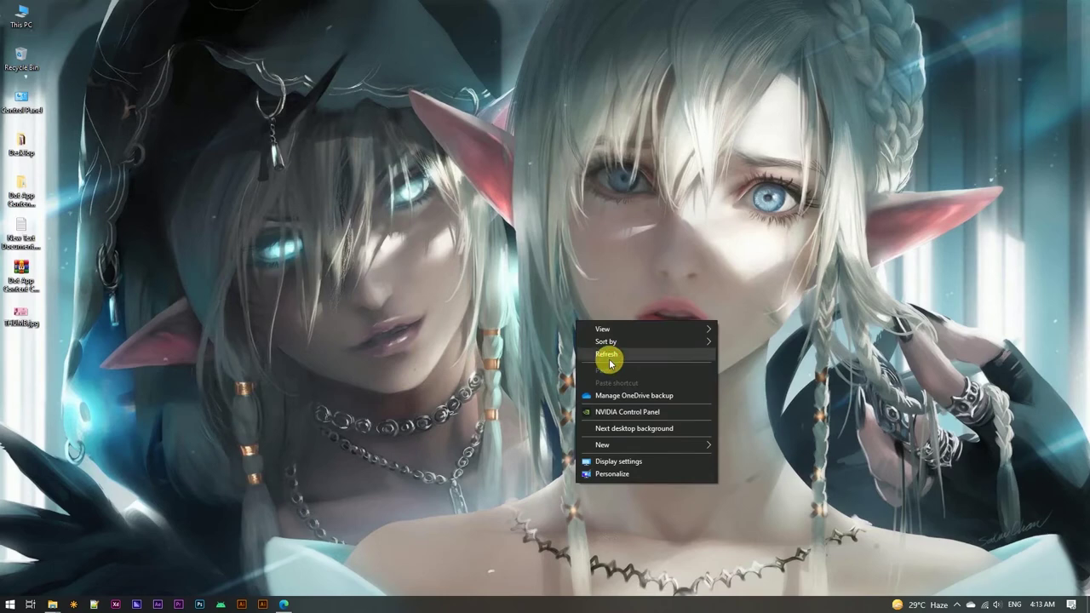
pyautogui.click(599, 360)
# Switch to Microsoft Edge, search for "protonvpn" in a new tab, and open the official ProtonVPN website
pyautogui.click(285, 603)
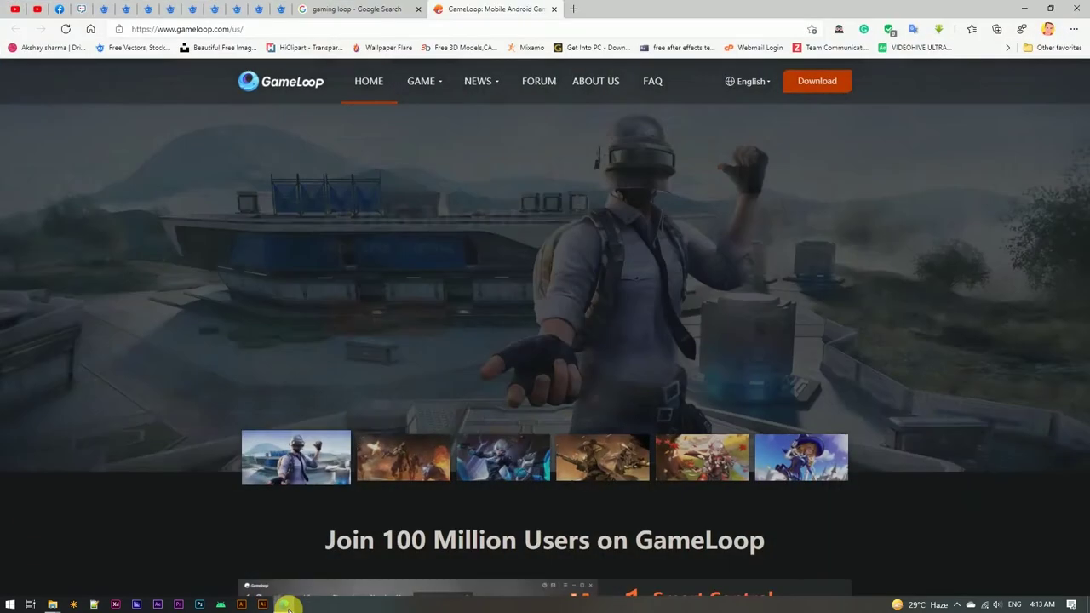
pyautogui.click(573, 9)
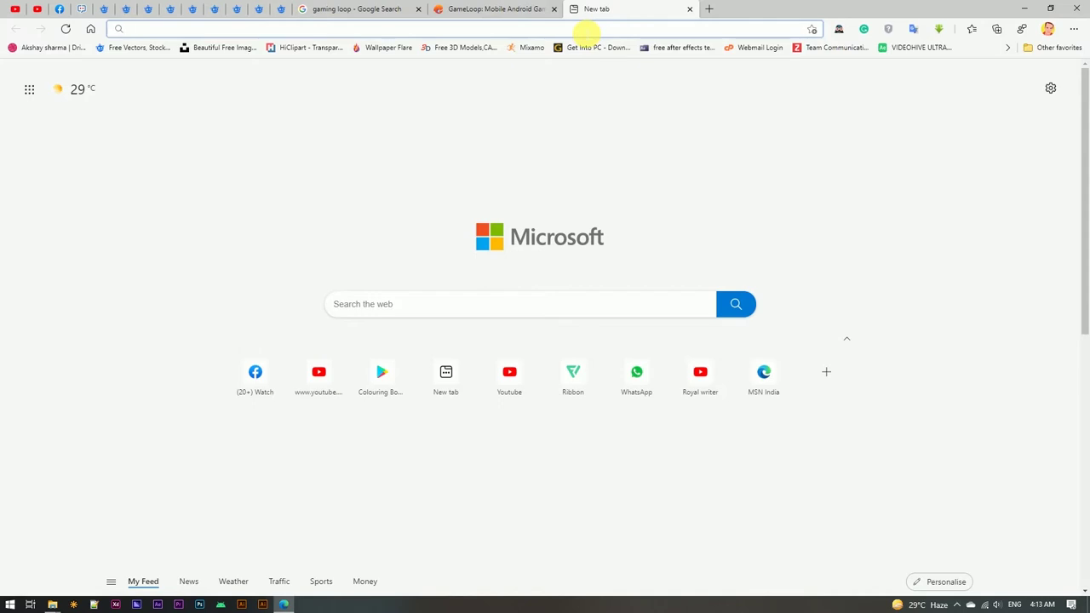
pyautogui.write('p')
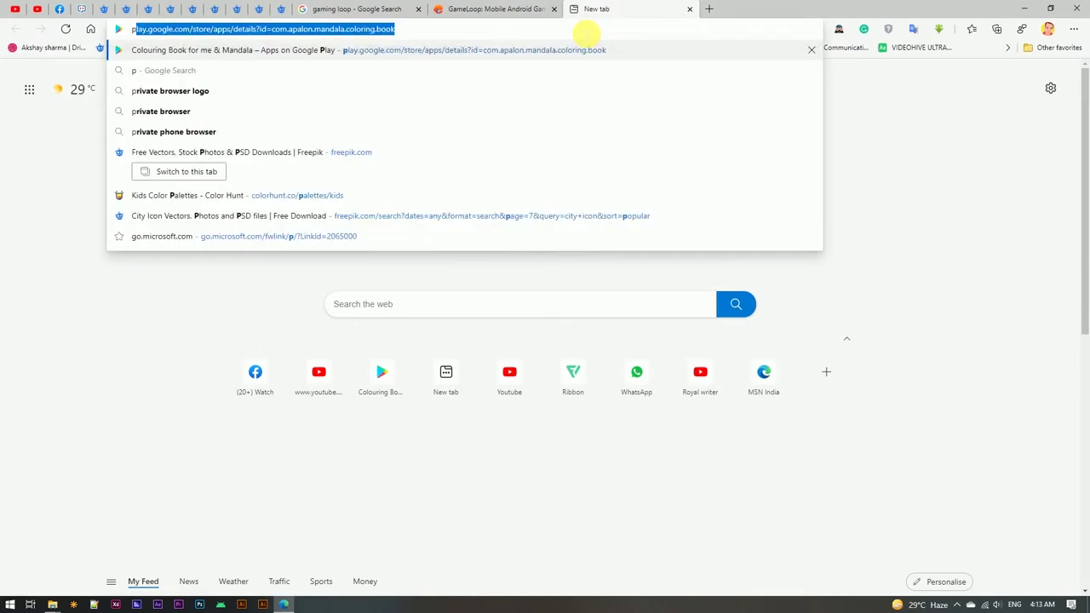
pyautogui.write('roton')
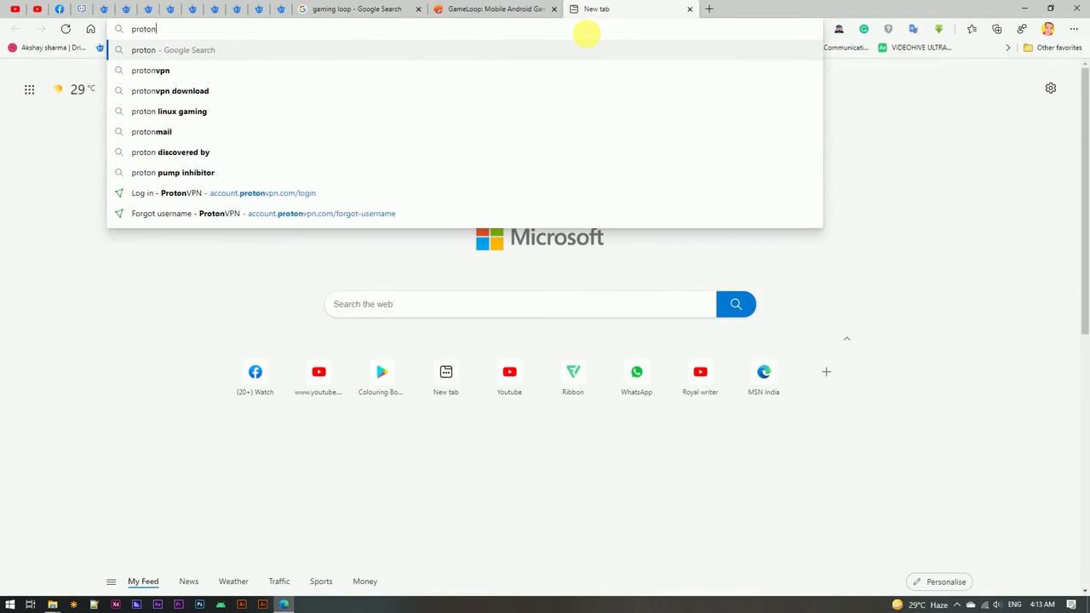
pyautogui.write('vpn')
pyautogui.press('Return')
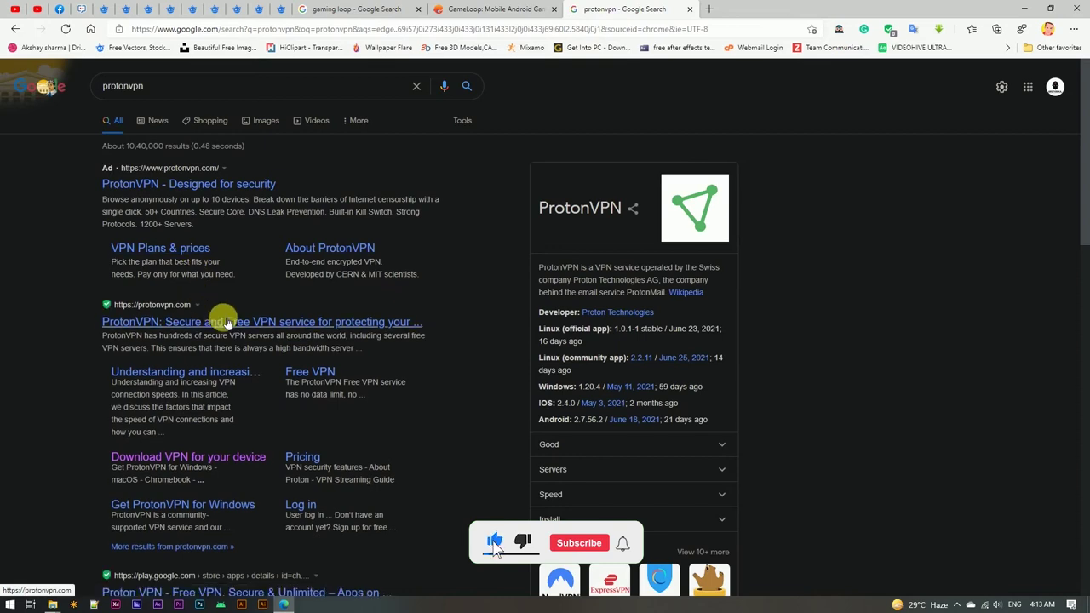
pyautogui.click(228, 322)
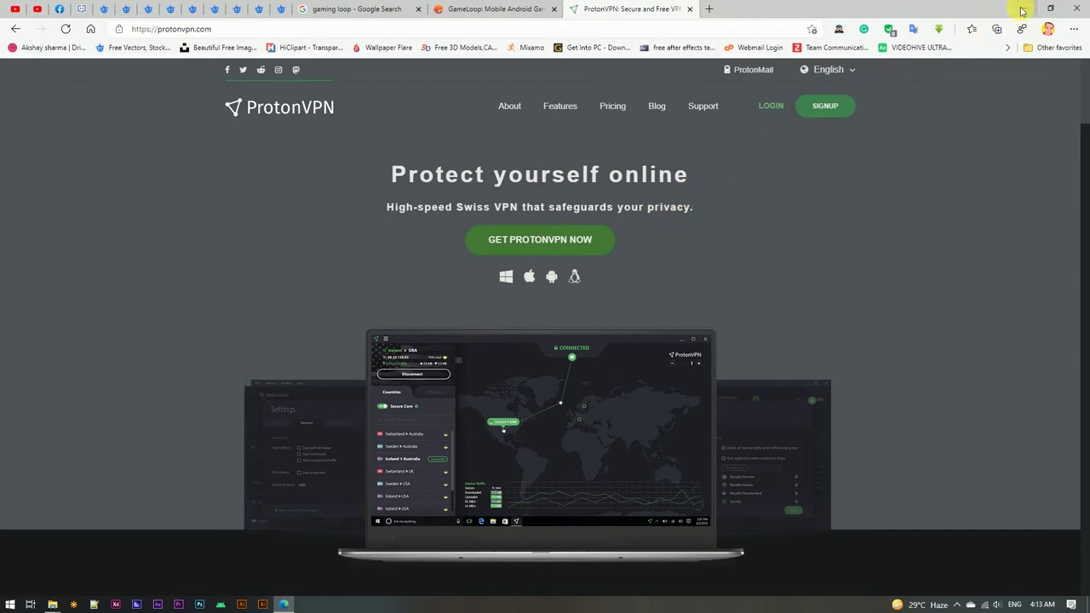
# Close the ProtonVPN website tab and minimize the browser to return to the desktop
pyautogui.click(690, 9)
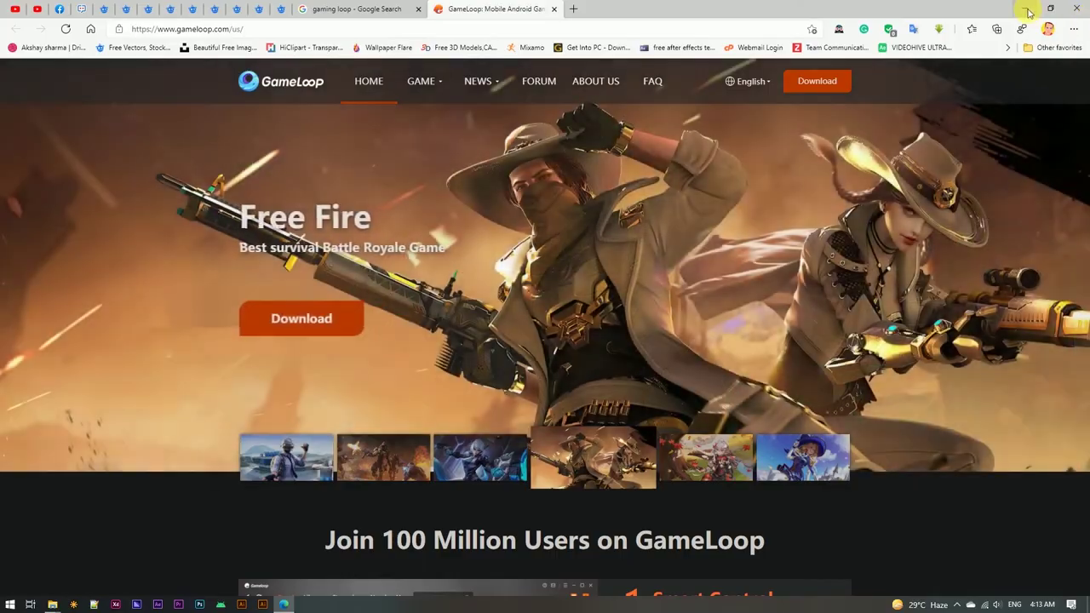
pyautogui.click(1024, 8)
pyautogui.rightClick(748, 159)
pyautogui.click(615, 213)
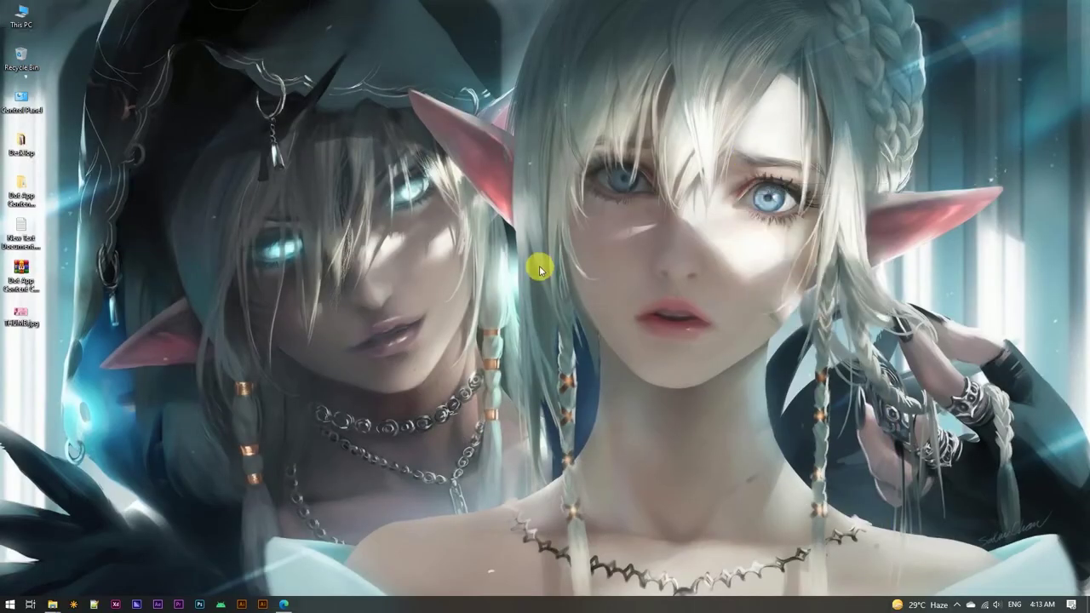
# Launch the ProtonVPN app and connect to a free server with Quick Connect
pyautogui.press('super')
pyautogui.write('pro')
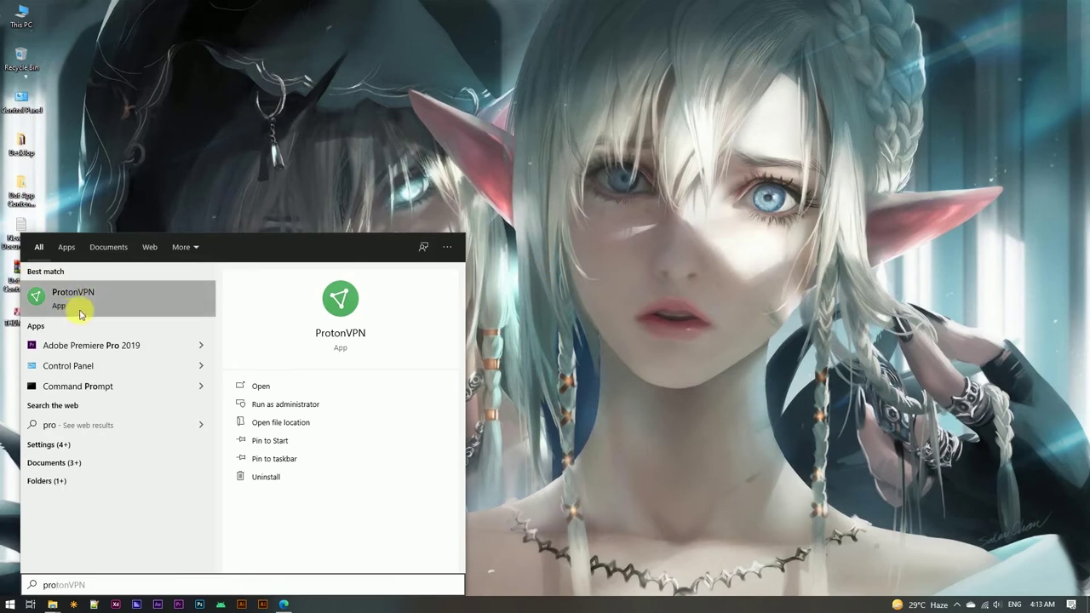
pyautogui.click(108, 311)
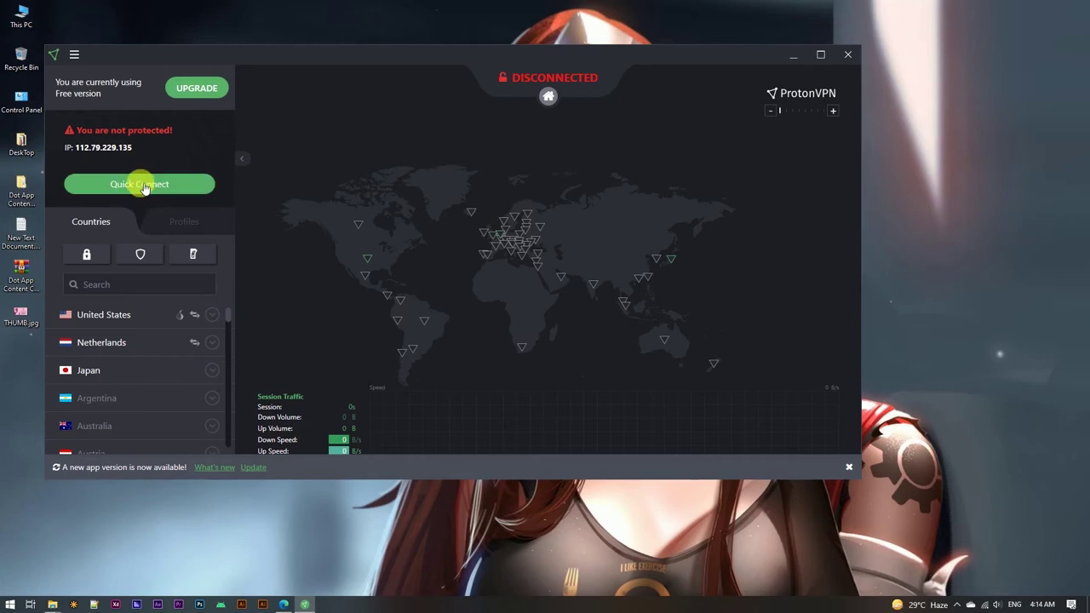
pyautogui.click(143, 187)
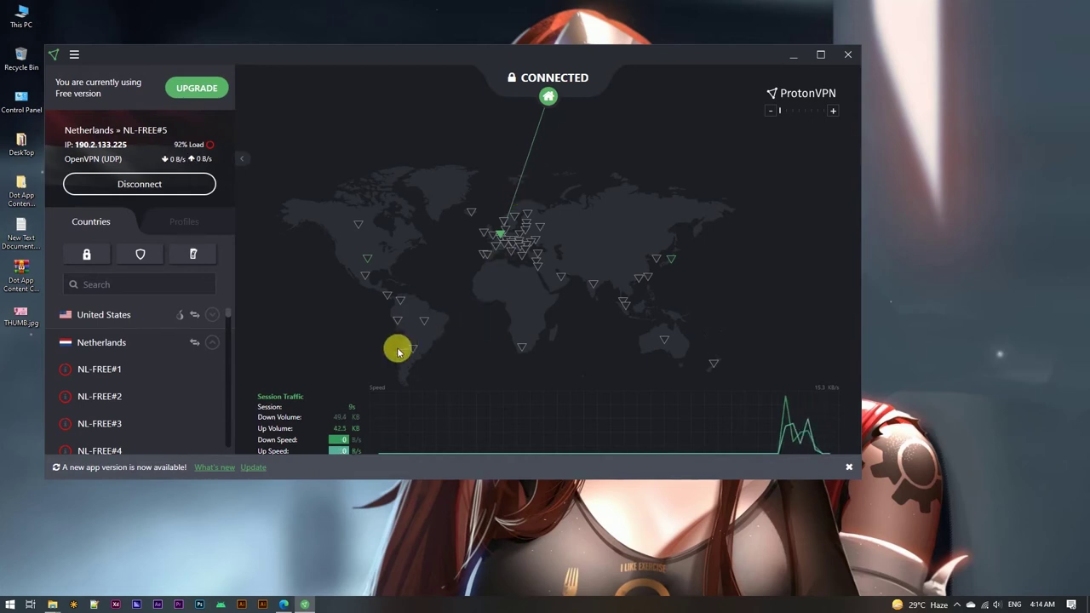
pyautogui.moveTo(65, 314)
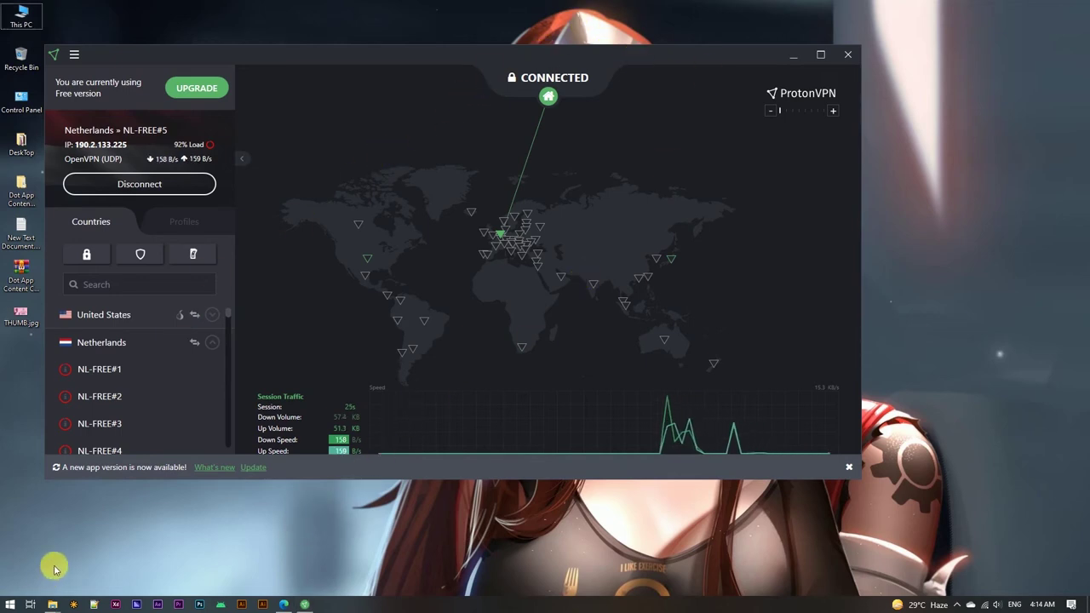
pyautogui.moveTo(49, 603)
pyautogui.doubleClick(21, 19)
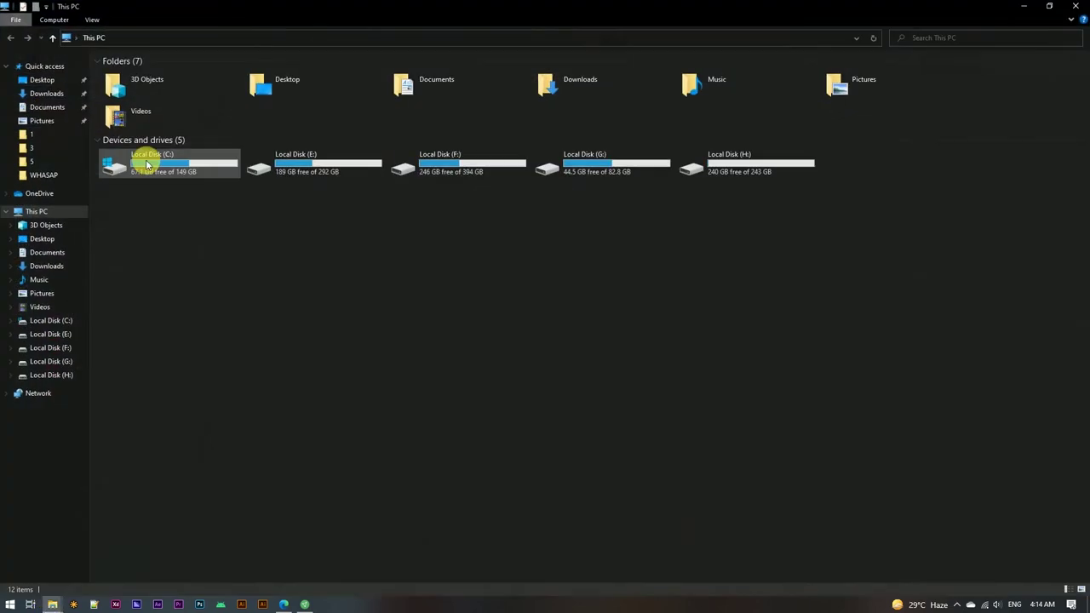
pyautogui.click(43, 265)
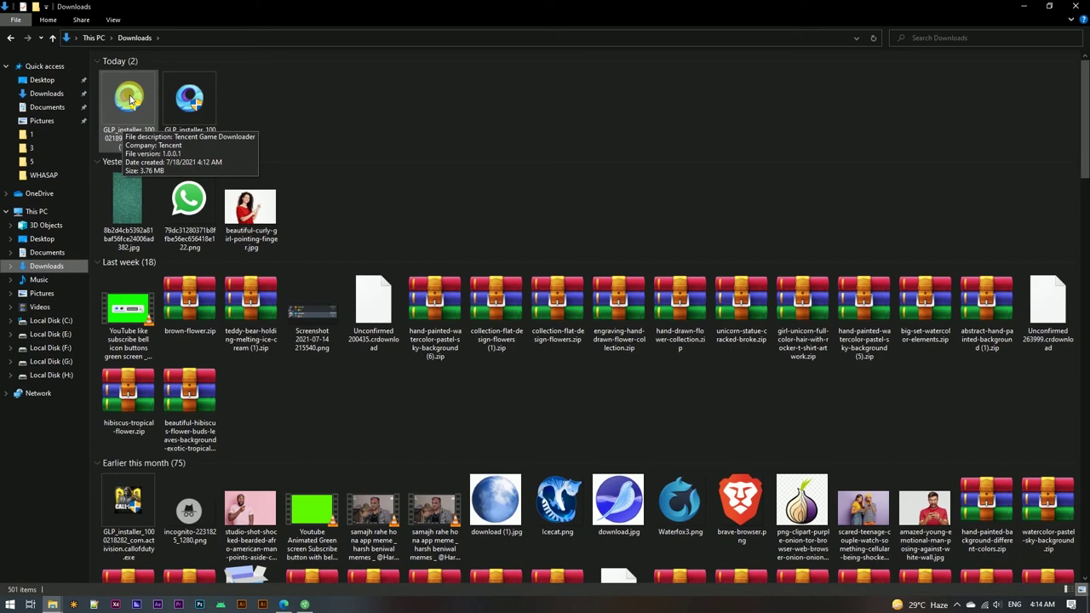
pyautogui.doubleClick(129, 100)
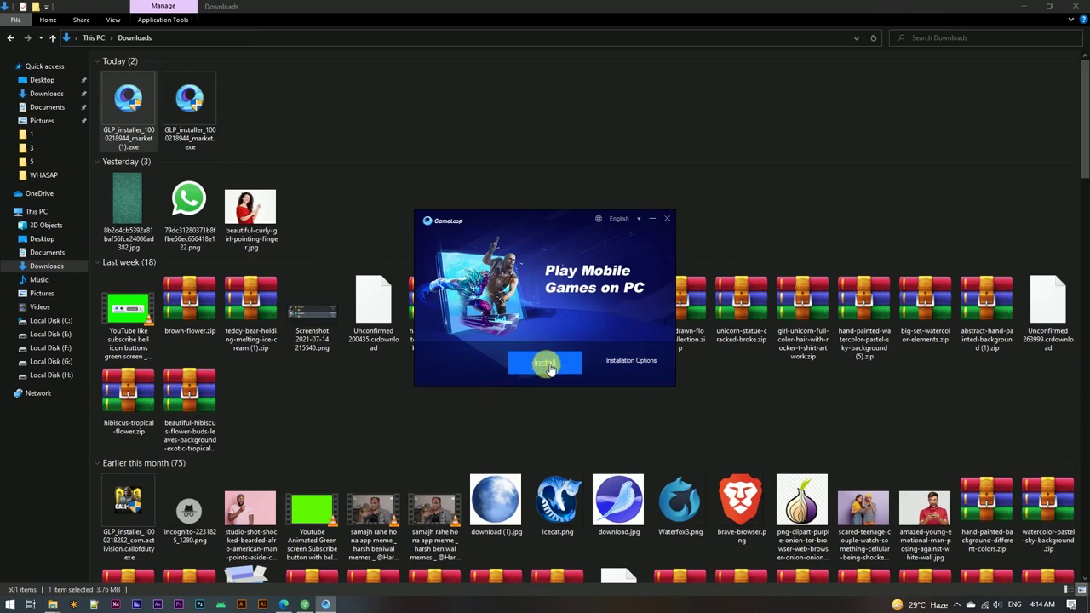
pyautogui.click(547, 365)
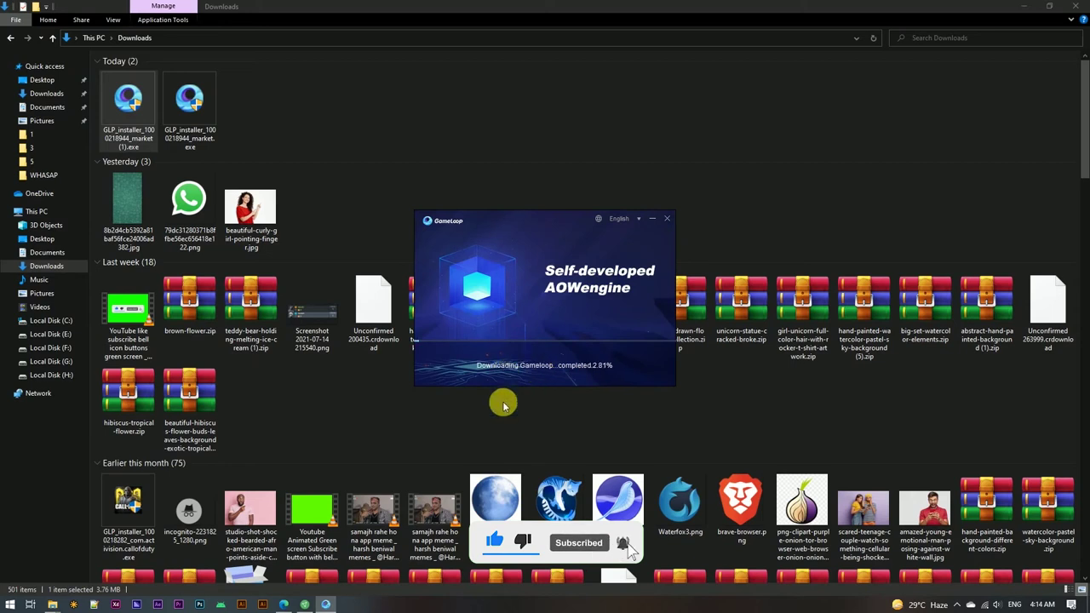
# Minimize the Downloads folder and ProtonVPN windows, leaving the GameLoop installer open on the desktop
pyautogui.click(1034, 8)
pyautogui.rightClick(901, 130)
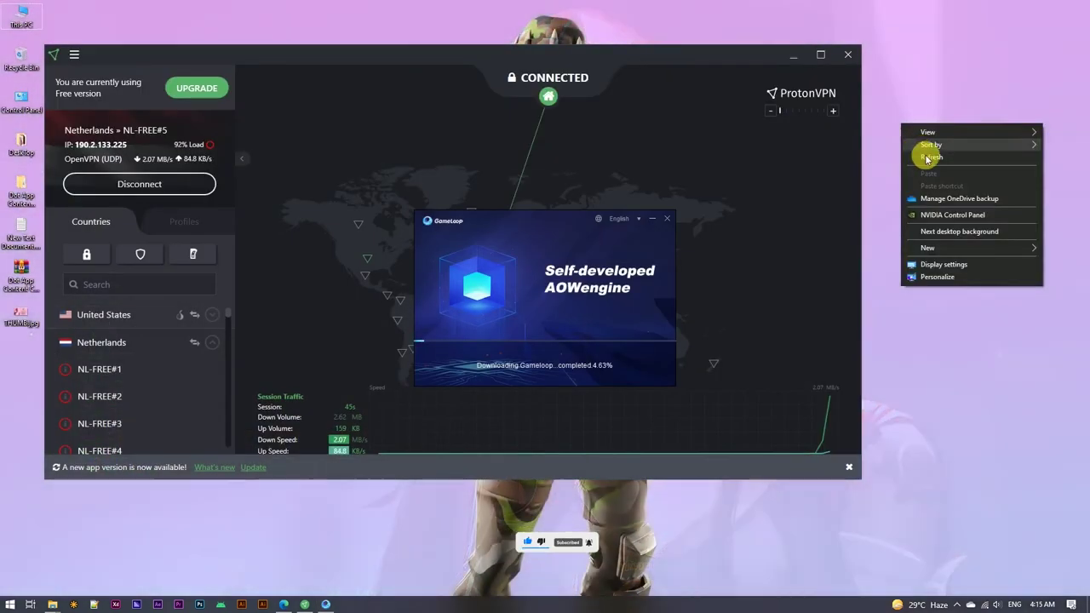
pyautogui.click(931, 153)
pyautogui.rightClick(944, 154)
pyautogui.click(960, 188)
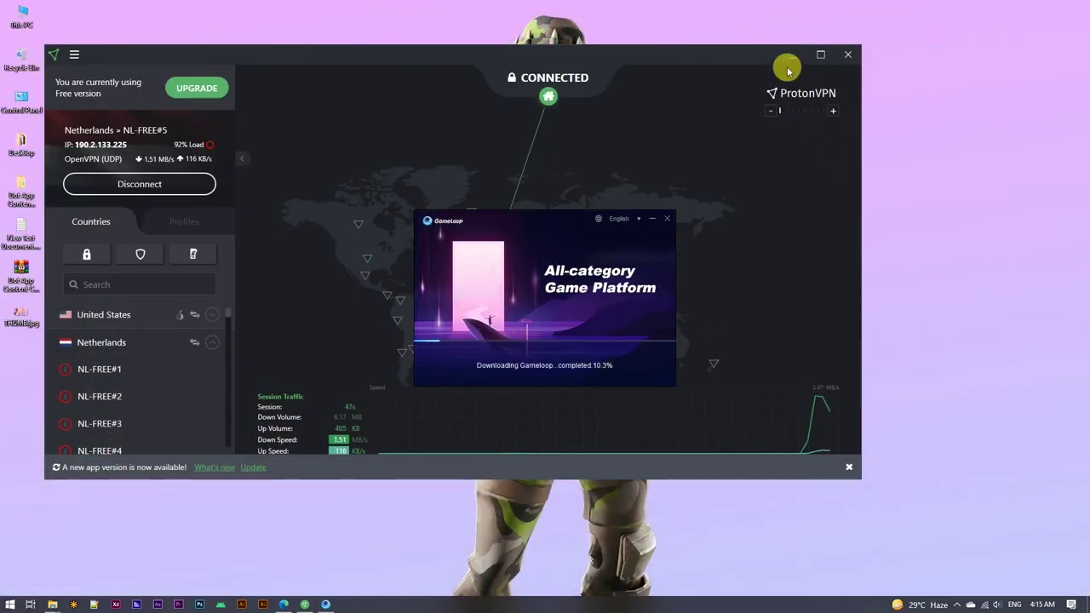
pyautogui.click(791, 56)
pyautogui.rightClick(771, 150)
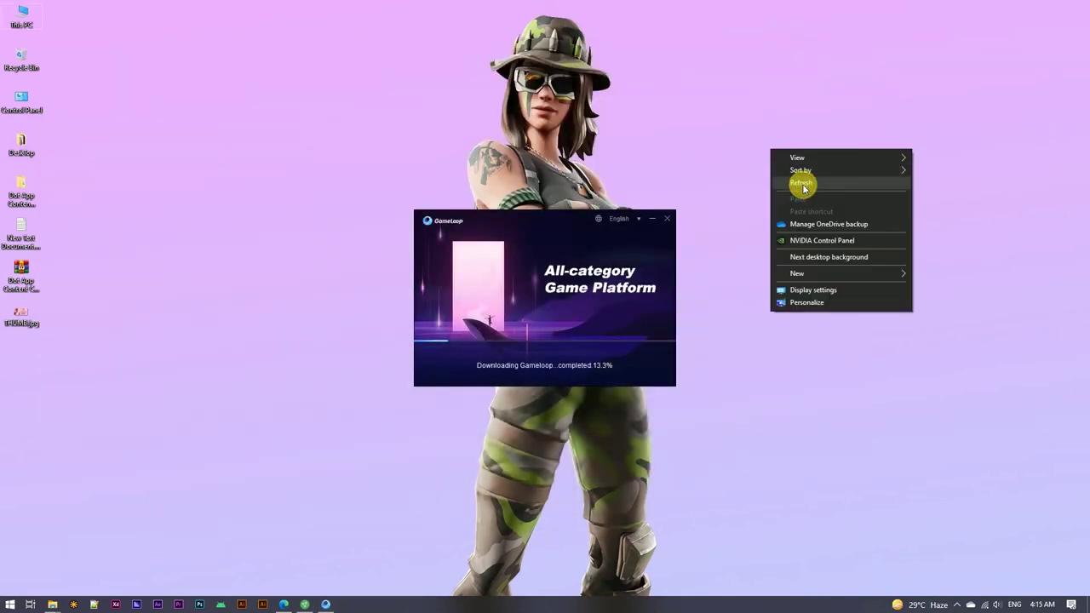
pyautogui.click(801, 182)
pyautogui.rightClick(813, 165)
pyautogui.click(836, 197)
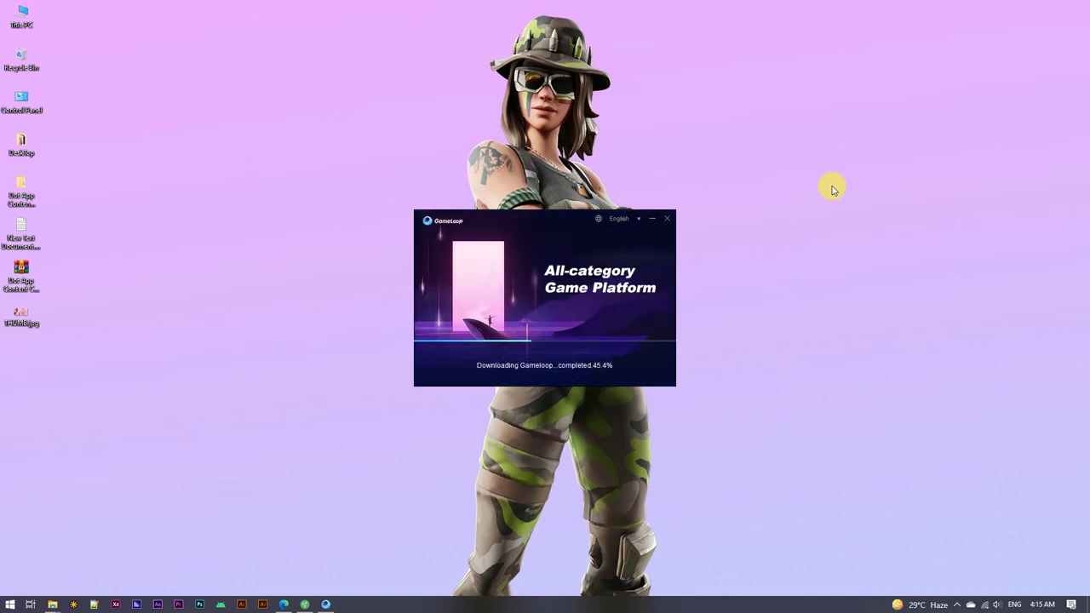
# Check the ProtonVPN connection and session traffic during the GameLoop installation, minimizing the ProtonVPN window after each check
pyautogui.rightClick(833, 189)
pyautogui.click(848, 218)
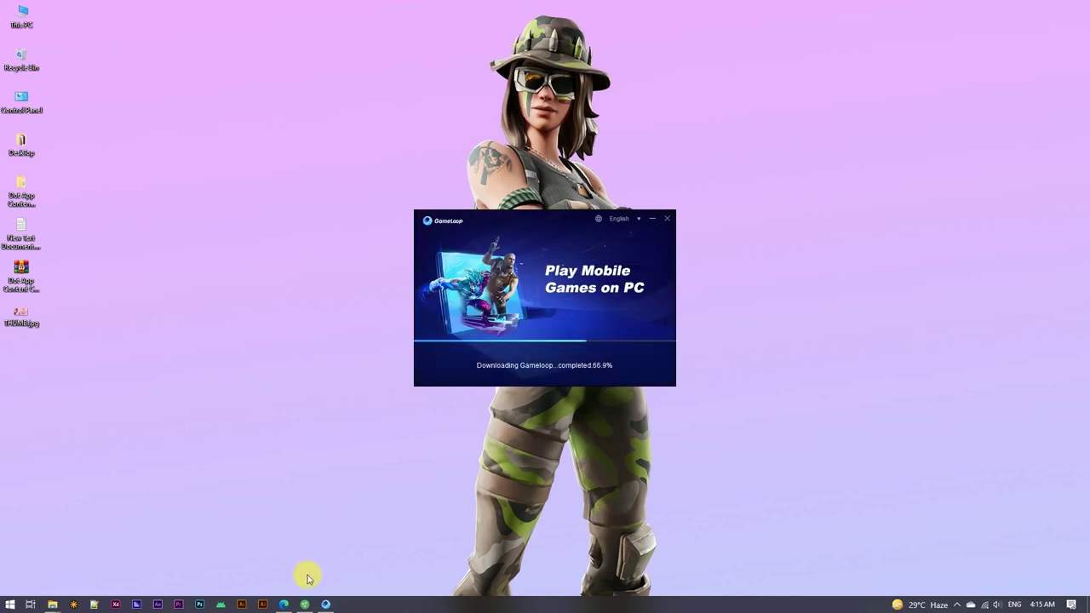
pyautogui.click(303, 605)
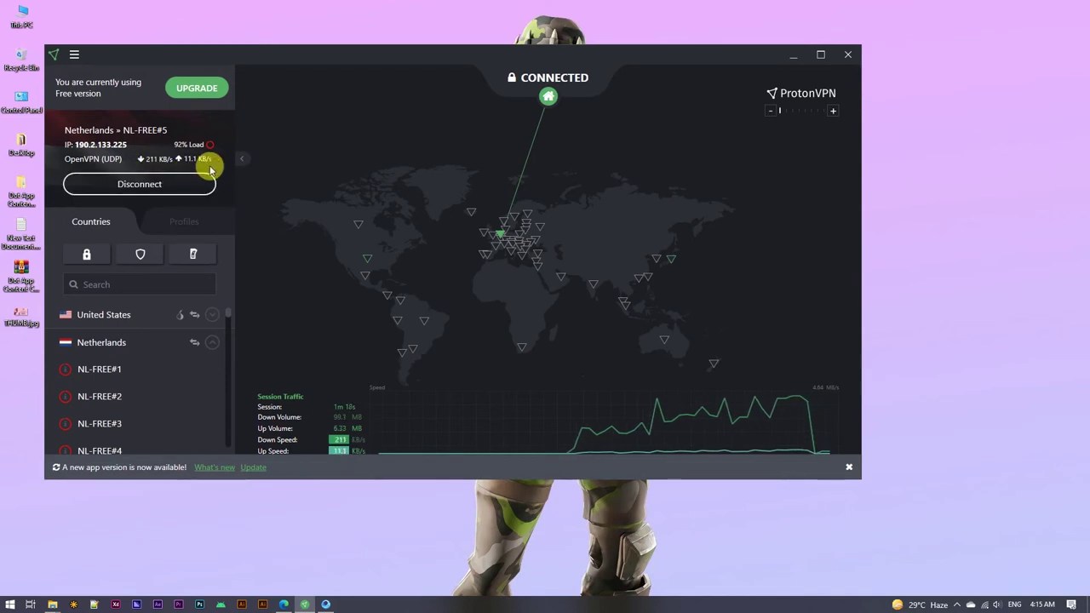
pyautogui.click(793, 54)
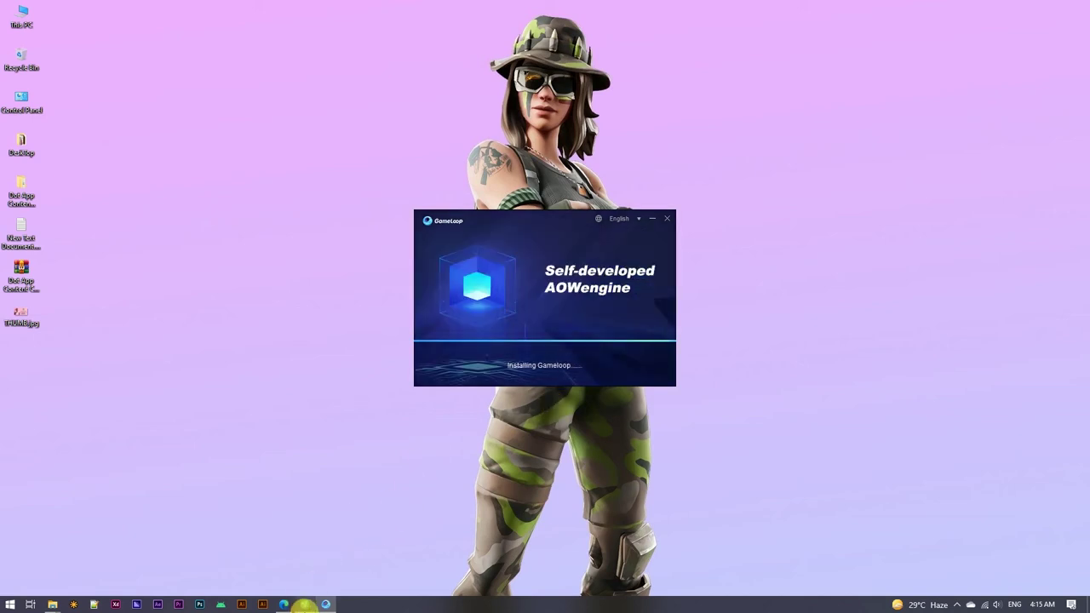
pyautogui.click(304, 604)
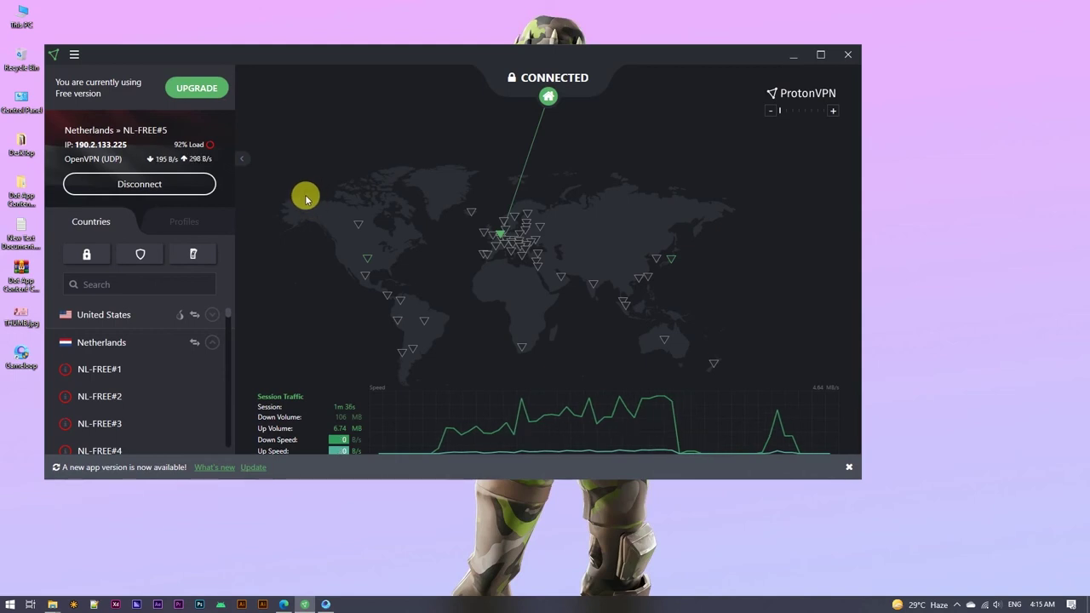
pyautogui.click(793, 56)
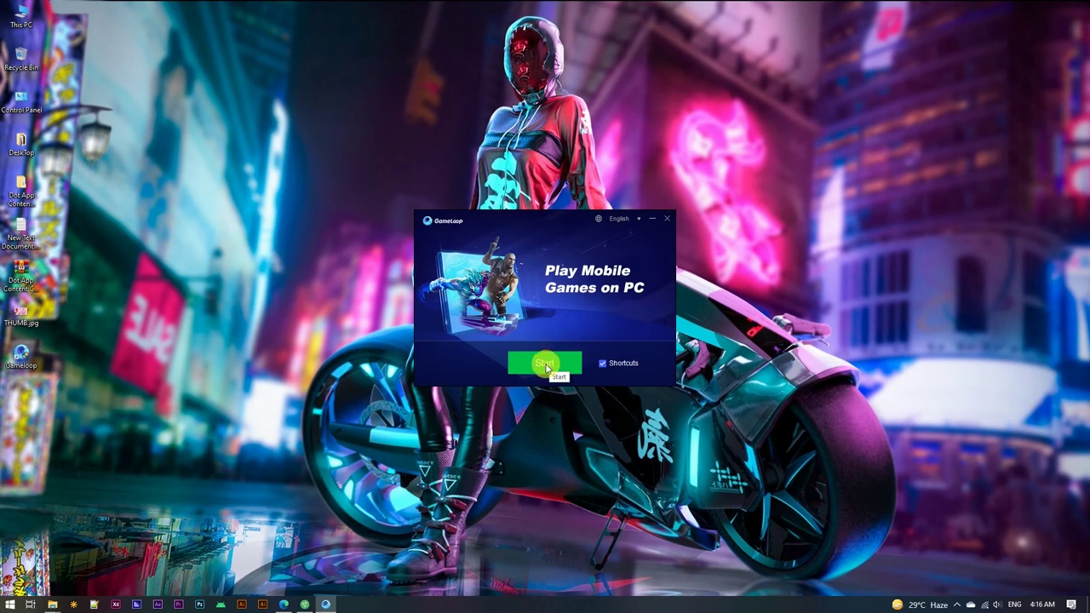
# Launch GameLoop from the finished installer, refreshing the desktop while it loads, and maximize the GameLoop window
pyautogui.click(545, 365)
pyautogui.rightClick(589, 274)
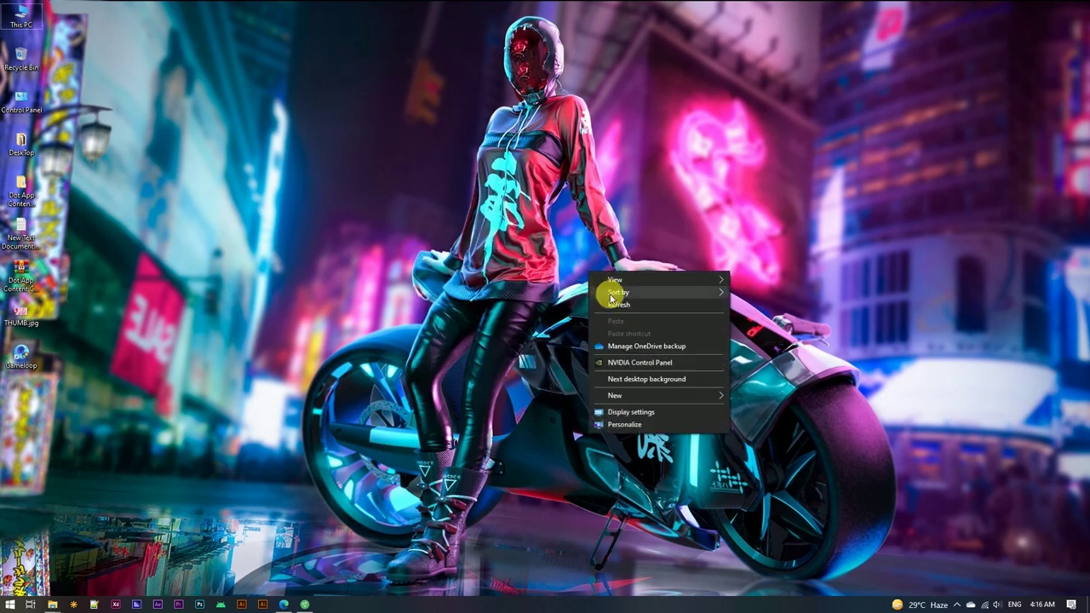
pyautogui.click(617, 304)
pyautogui.rightClick(603, 288)
pyautogui.click(616, 317)
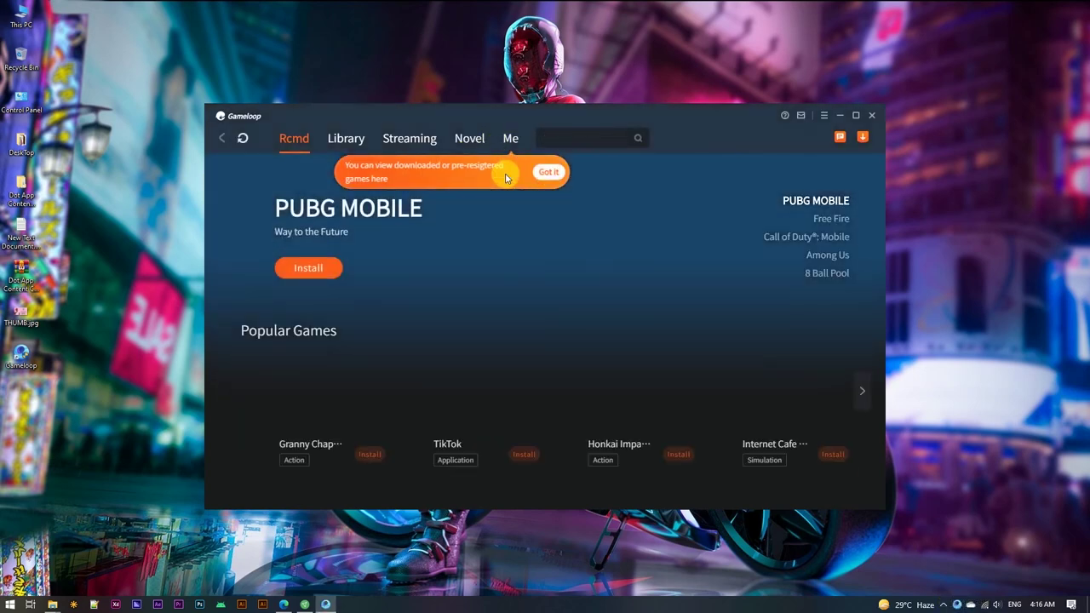
pyautogui.click(506, 172)
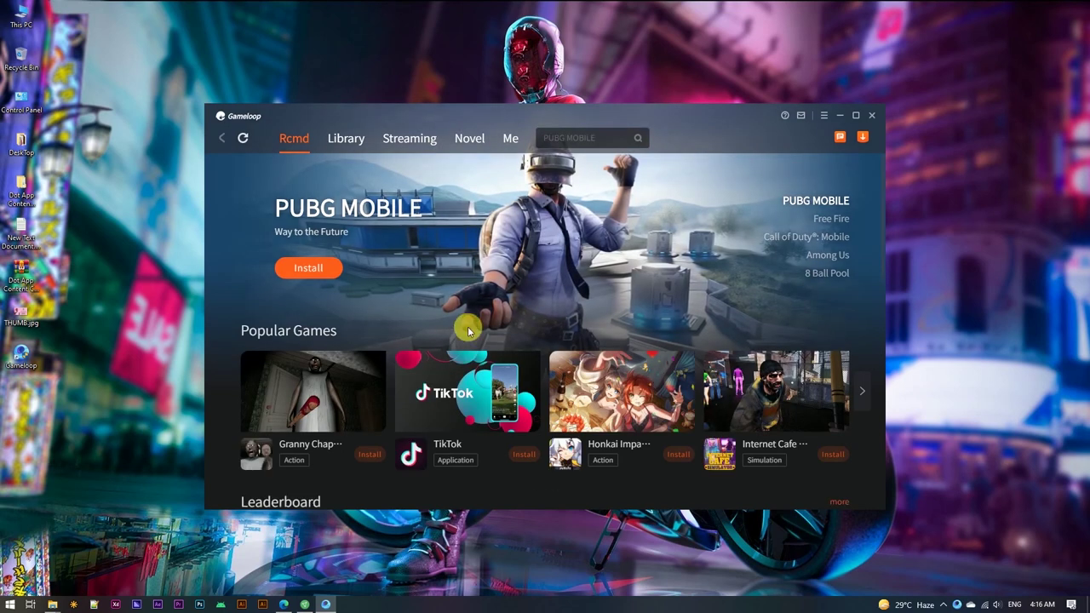
pyautogui.click(856, 117)
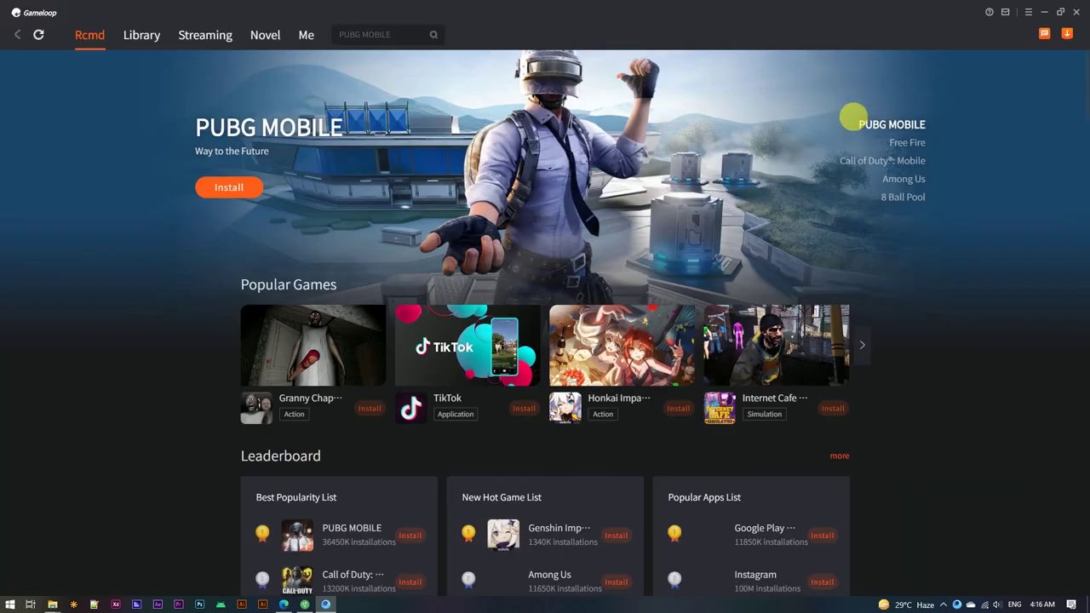
# Open Call of Duty: Mobile from the Best Popularity List and start installing the game
pyautogui.scroll(-2, 443, 324)
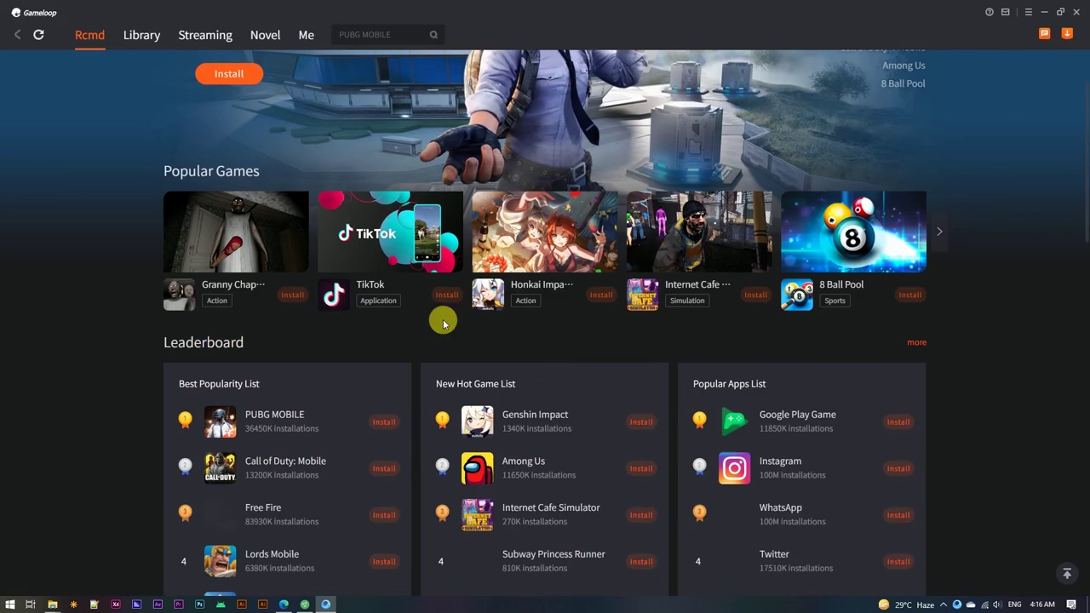
pyautogui.click(282, 462)
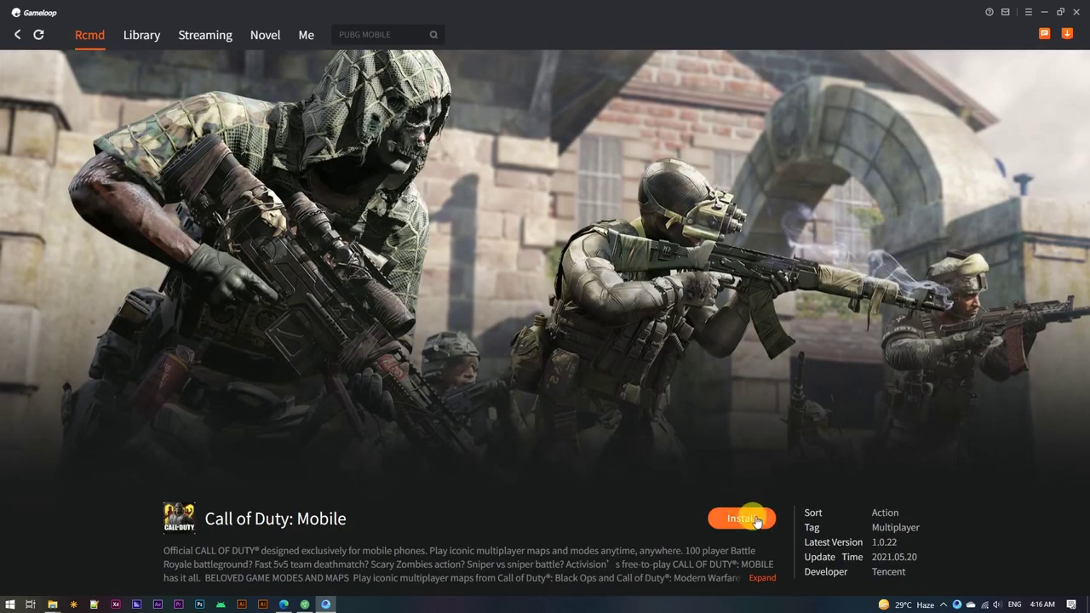
pyautogui.click(755, 519)
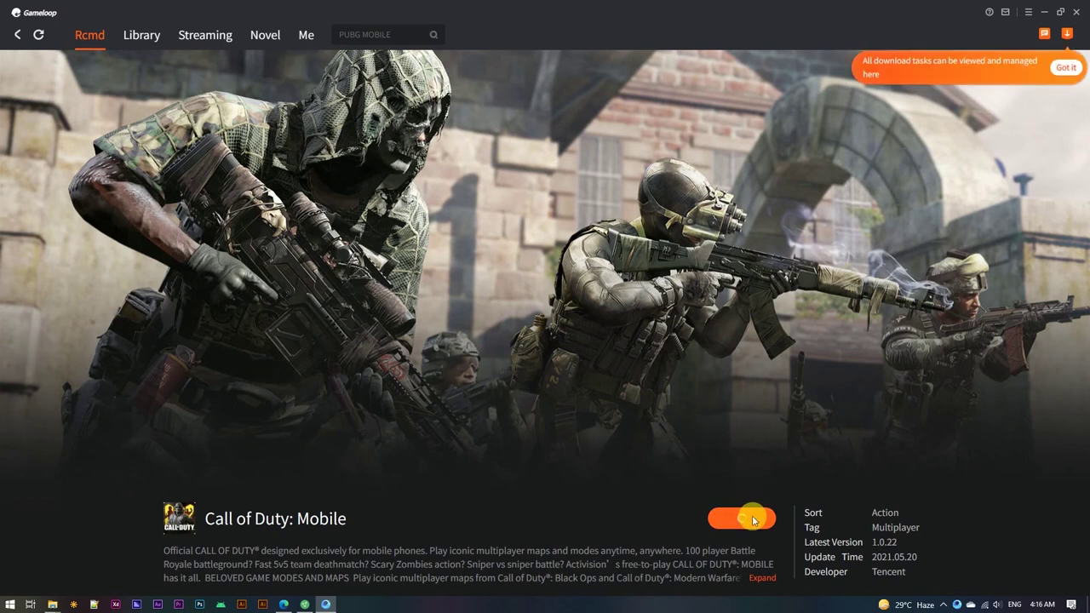
# Restore the GameLoop window to its smaller size and open the Download Manager to view the Call of Duty: Mobile download
pyautogui.click(1060, 13)
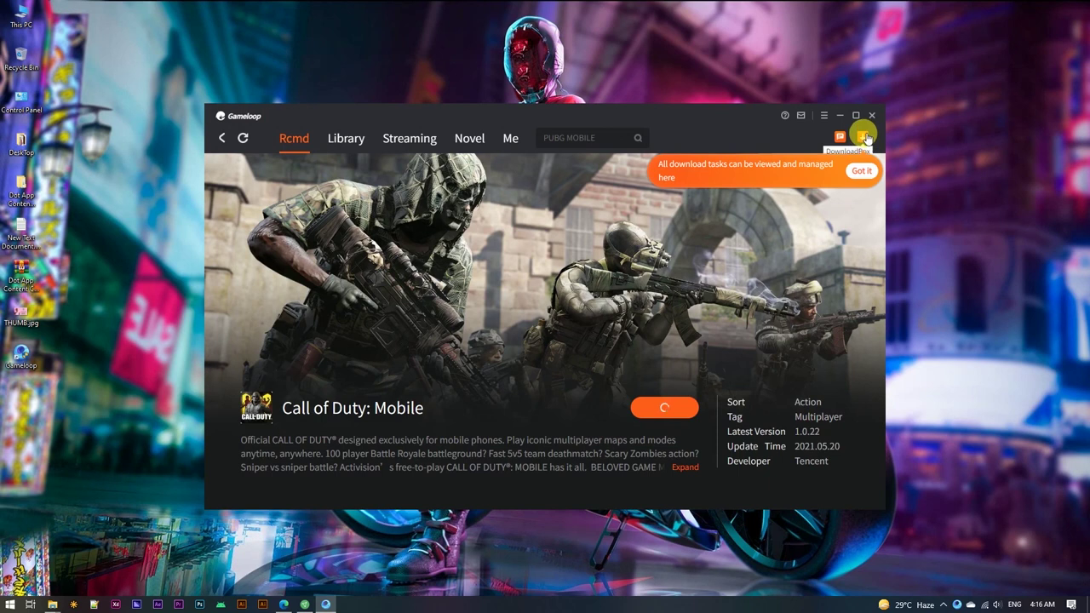
pyautogui.click(864, 137)
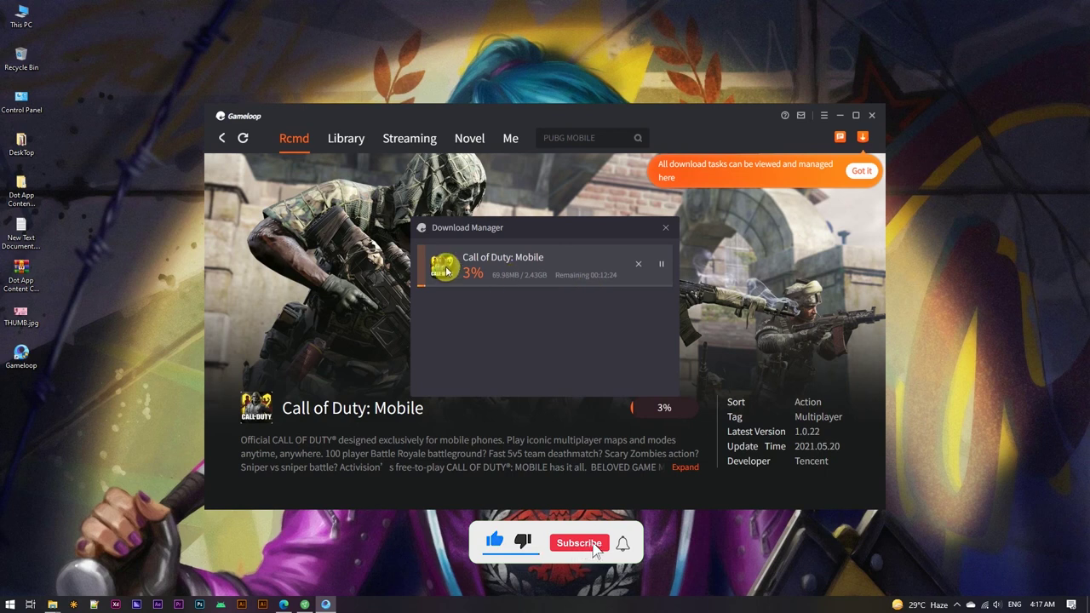
# Minimize the GameLoop window and refresh the desktop
pyautogui.click(839, 115)
pyautogui.rightClick(776, 124)
pyautogui.rightClick(804, 158)
pyautogui.click(833, 189)
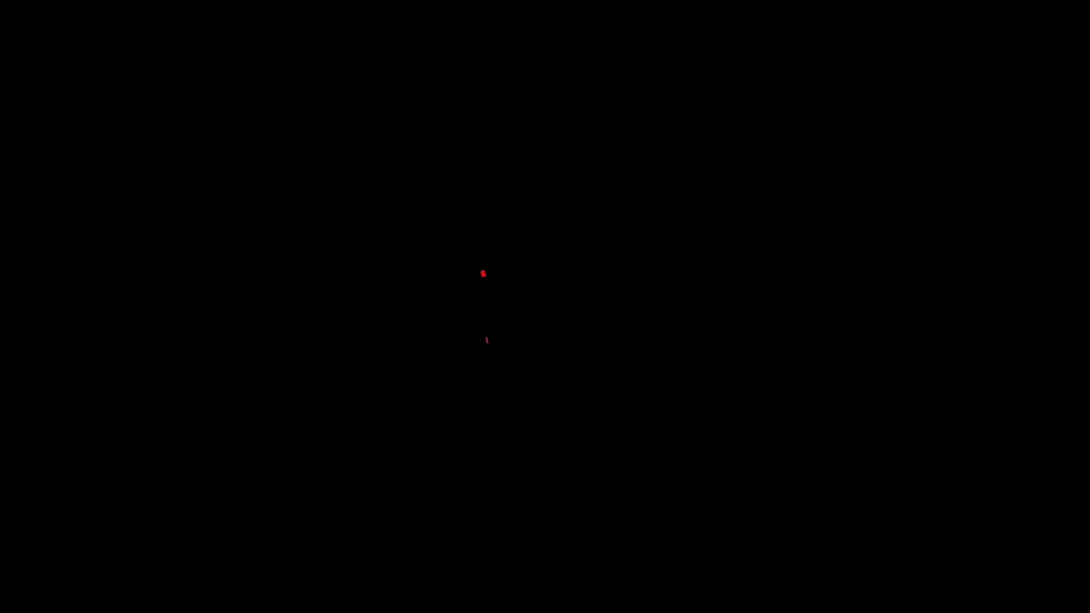